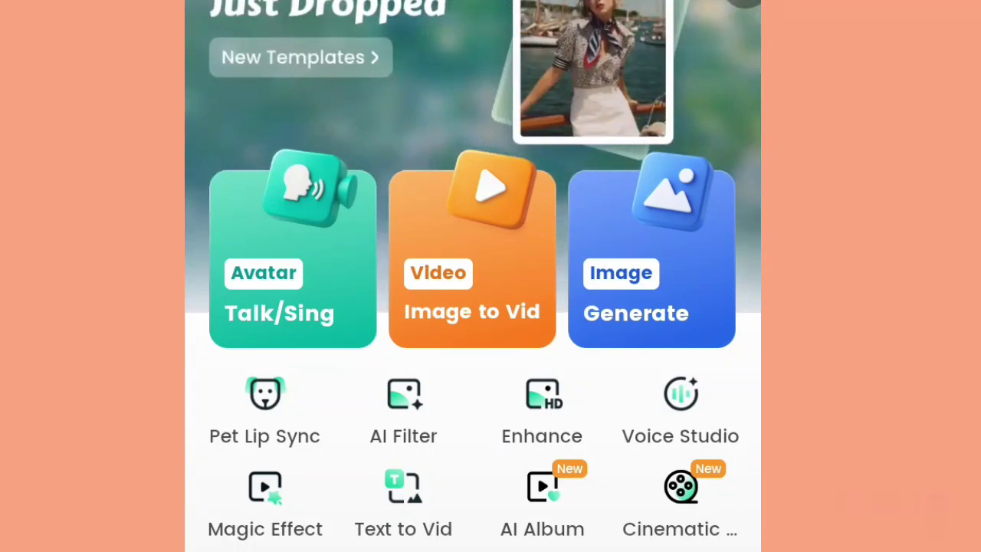
Open Image Generate, paste the luxury-dressed Nigerian guy prompt, tick Reference and choose 16:9.
{"action": "scroll", "coordinate": [473, 276], "scroll_direction": "down", "scroll_amount": 1}
{"action": "scroll", "coordinate": [473, 276], "scroll_direction": "up", "scroll_amount": 1}
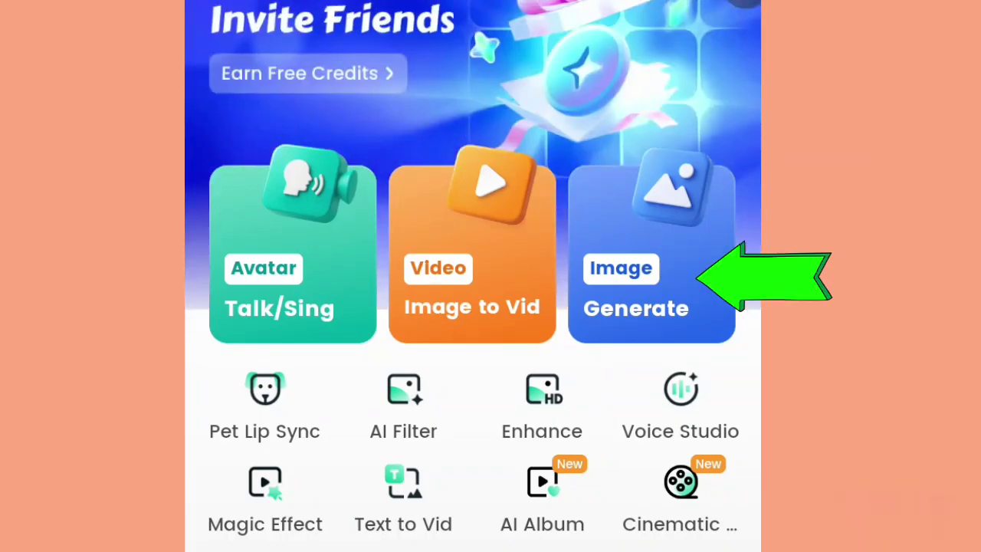
{"action": "left_click", "coordinate": [651, 253]}
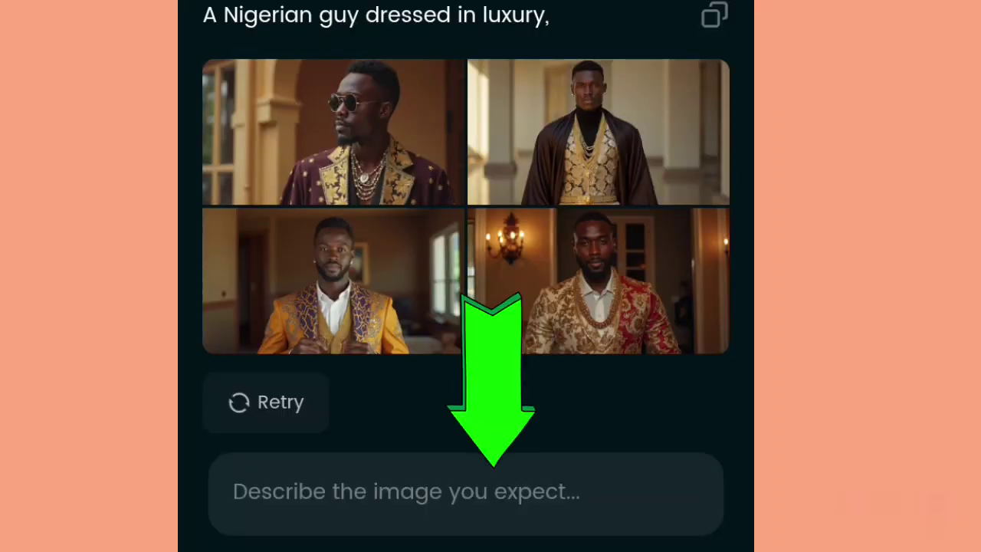
{"action": "left_click", "coordinate": [466, 492]}
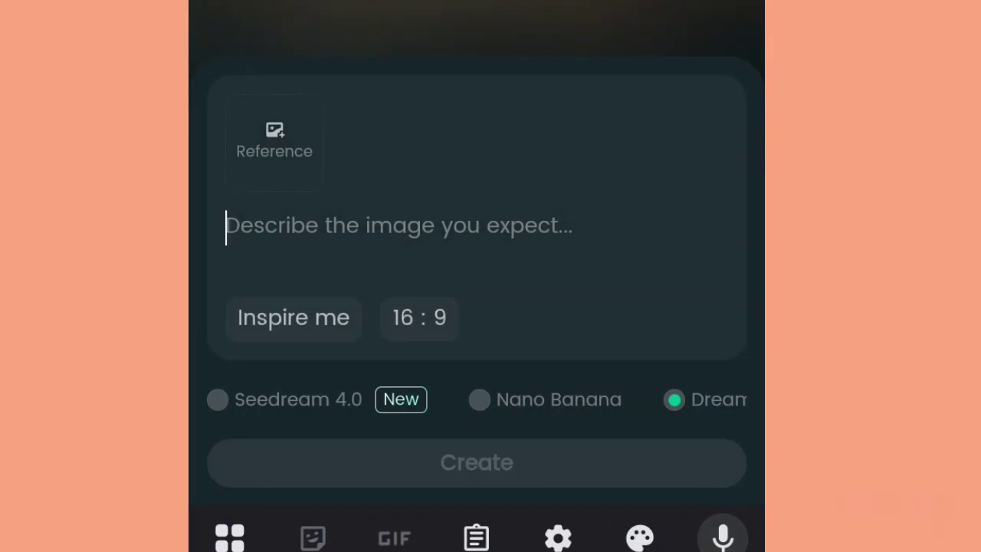
{"action": "left_click", "coordinate": [226, 228]}
{"action": "left_click", "coordinate": [245, 162]}
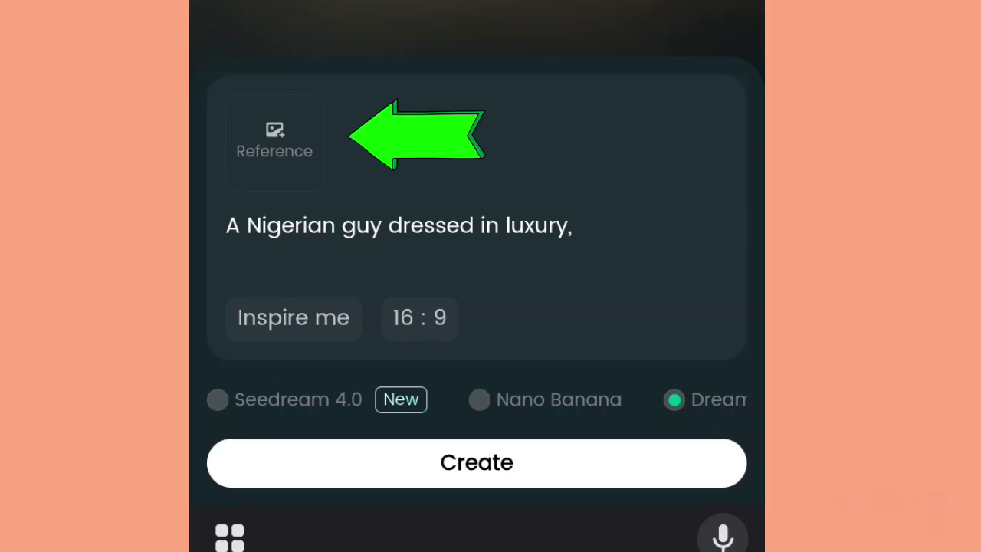
{"action": "left_click", "coordinate": [275, 142]}
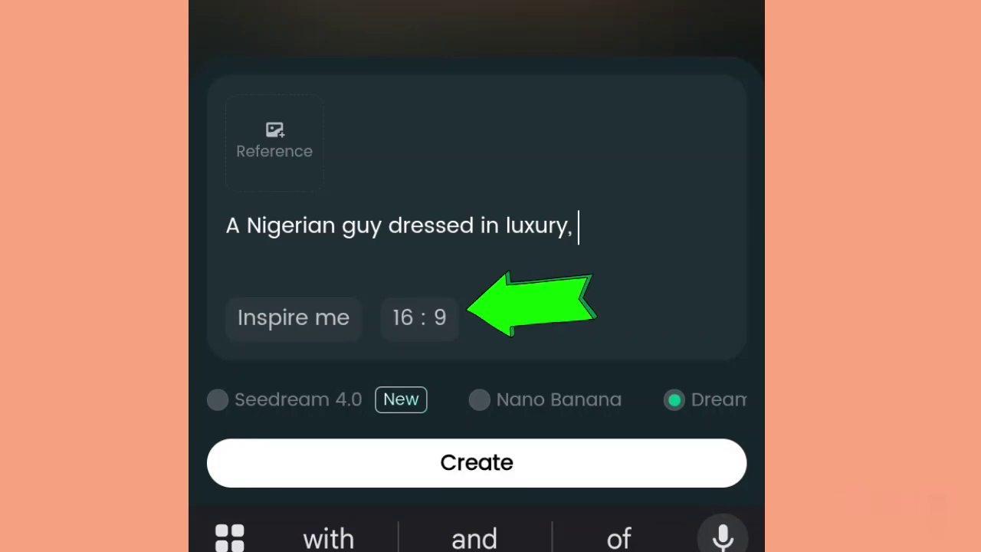
{"action": "left_click", "coordinate": [419, 317]}
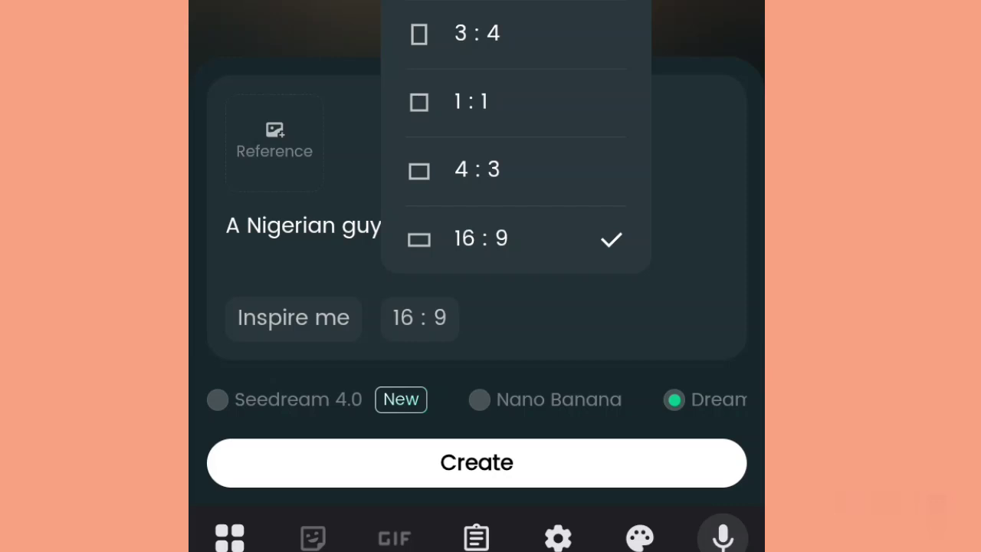
Keep the 16:9 ratio, try Seedream 4.0 and Nano Banana, then settle on Dream Image.
{"action": "key", "text": "Escape"}
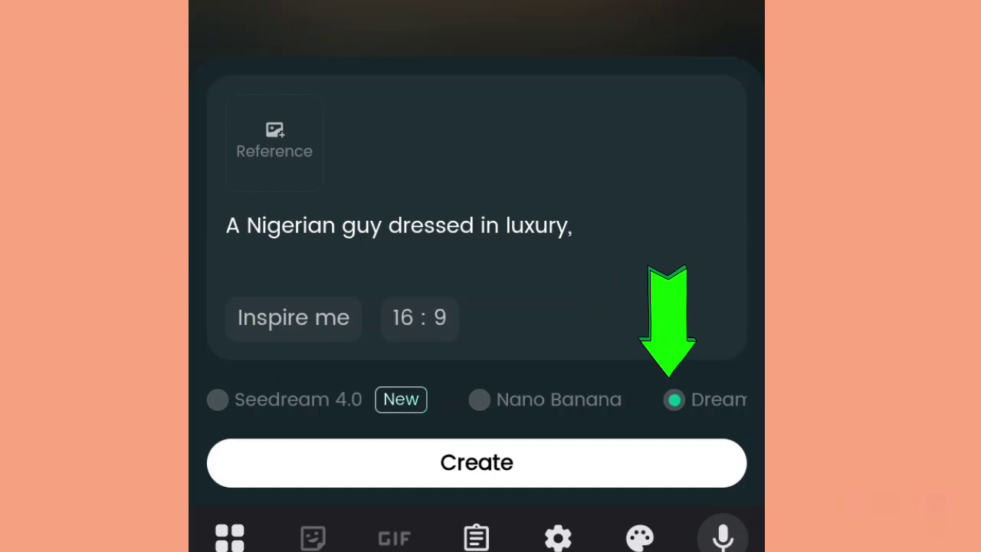
{"action": "scroll", "coordinate": [475, 399], "scroll_direction": "right", "scroll_amount": 2}
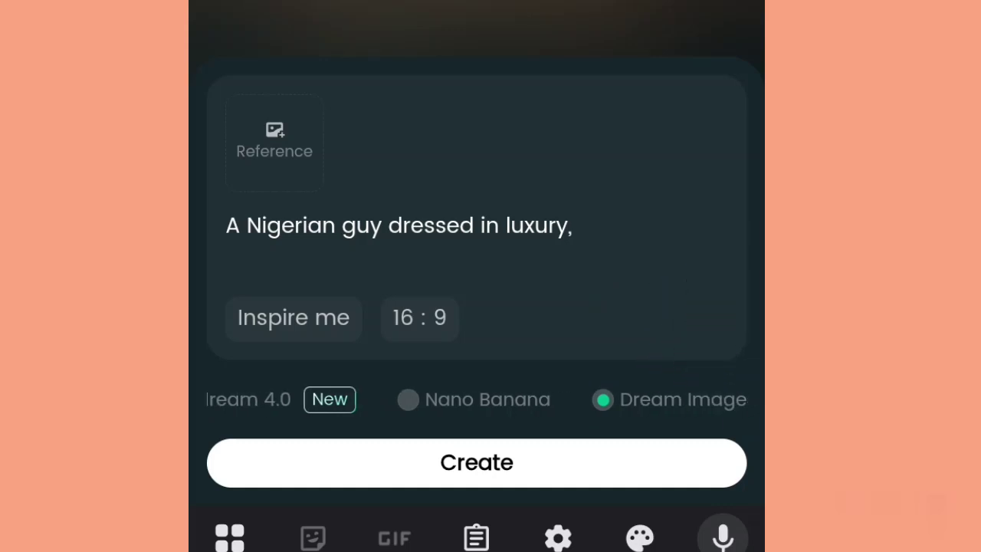
{"action": "scroll", "coordinate": [475, 399], "scroll_direction": "left", "scroll_amount": 2}
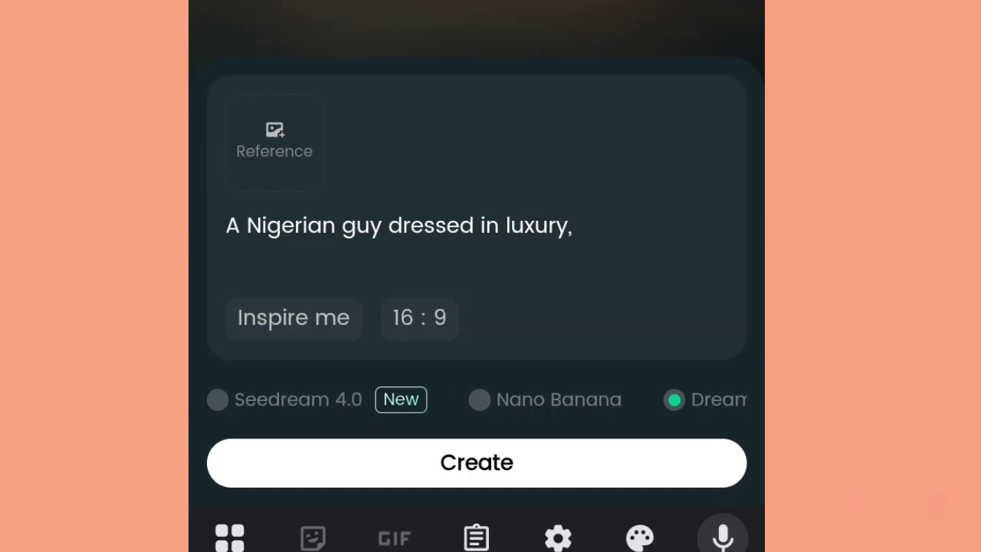
{"action": "left_click", "coordinate": [283, 400]}
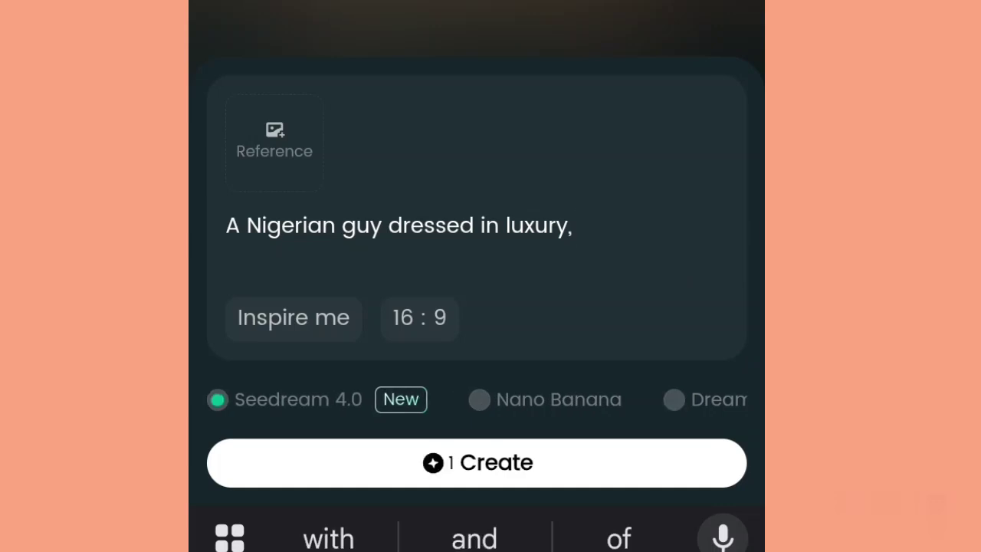
{"action": "left_click", "coordinate": [545, 400]}
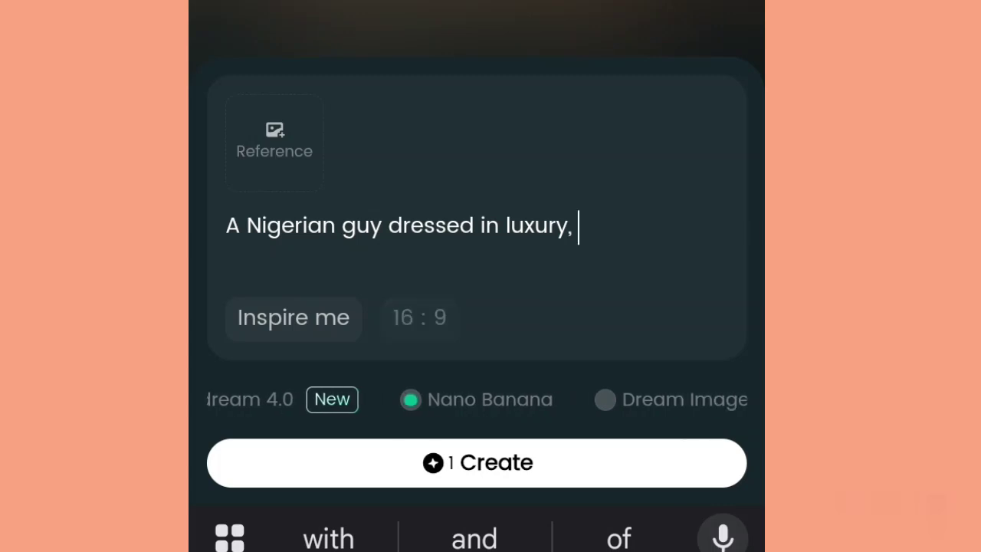
{"action": "left_click", "coordinate": [682, 399]}
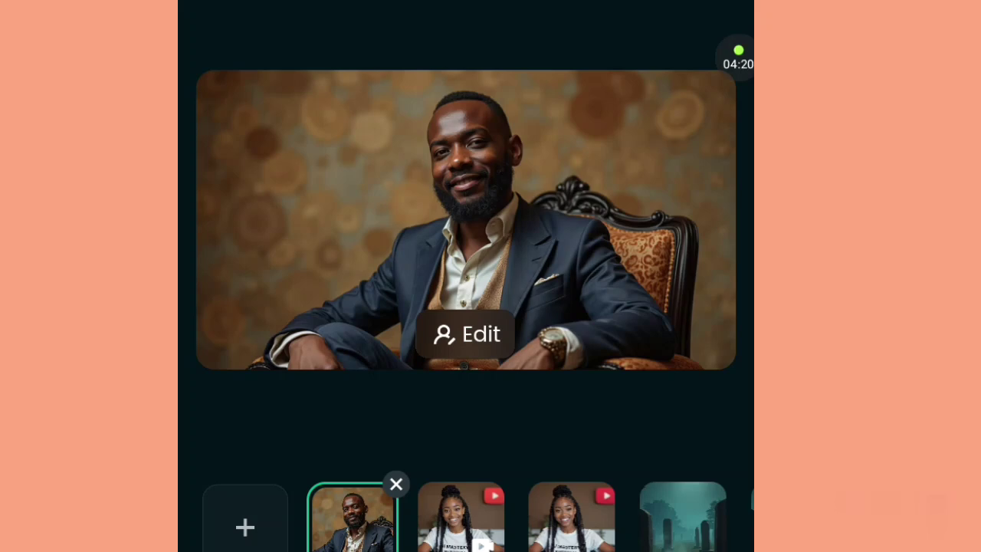
Scroll down to the Say or sing row for the avatar's text script.
{"action": "scroll", "coordinate": [464, 307], "scroll_direction": "down", "scroll_amount": 5}
{"action": "scroll", "coordinate": [464, 307], "scroll_direction": "down", "scroll_amount": 5}
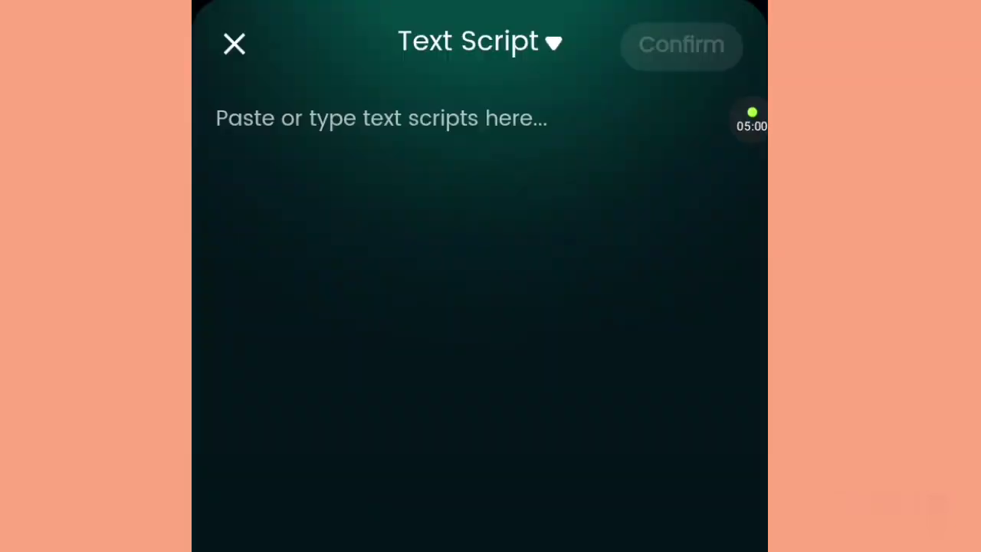
Paste and confirm the script 'My guy, even myself, I was generated… now I can talk.'.
{"action": "left_click", "coordinate": [216, 118]}
{"action": "left_click", "coordinate": [248, 53]}
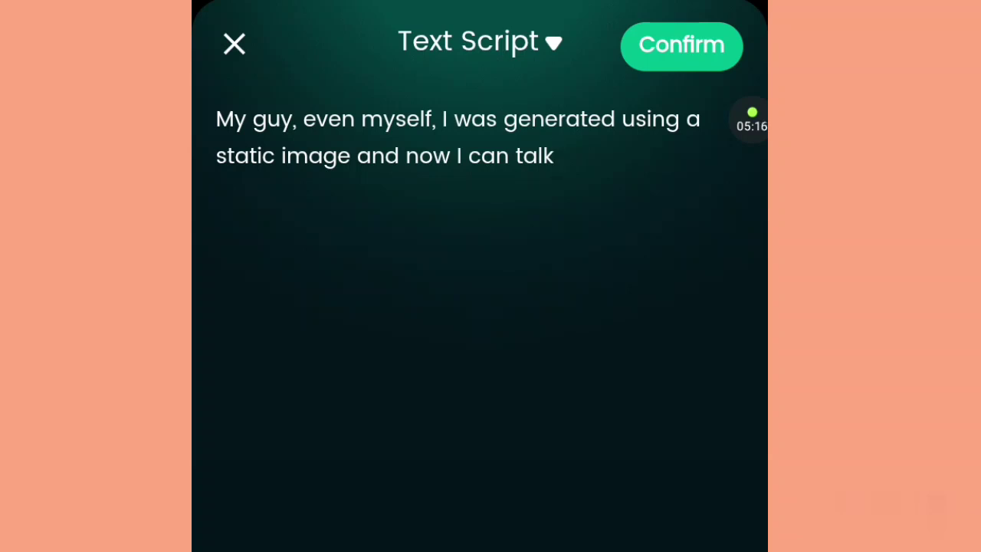
{"action": "left_click", "coordinate": [681, 45]}
{"action": "scroll", "coordinate": [479, 306], "scroll_direction": "down", "scroll_amount": 6}
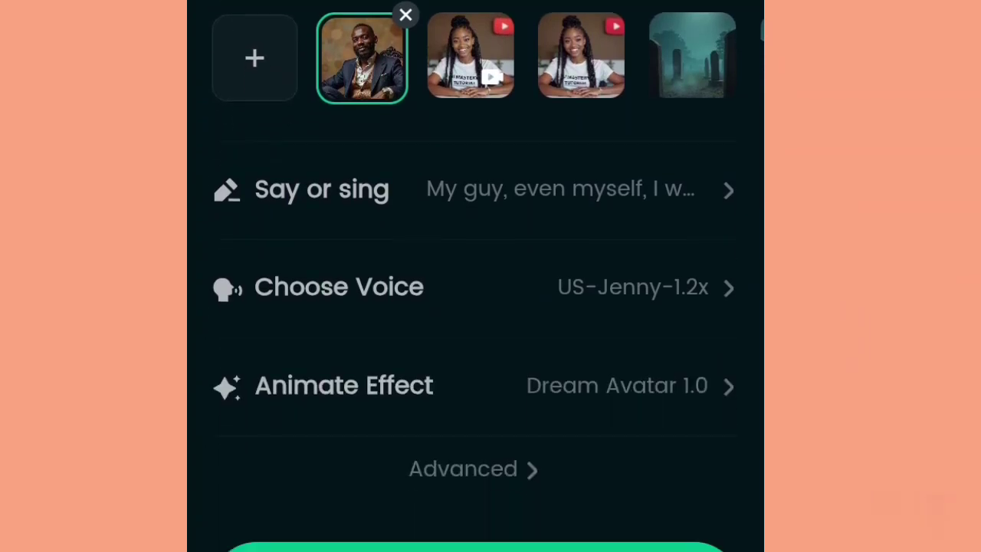
Browse the avatar voice list and preview the Felix voice.
{"action": "left_click", "coordinate": [479, 287]}
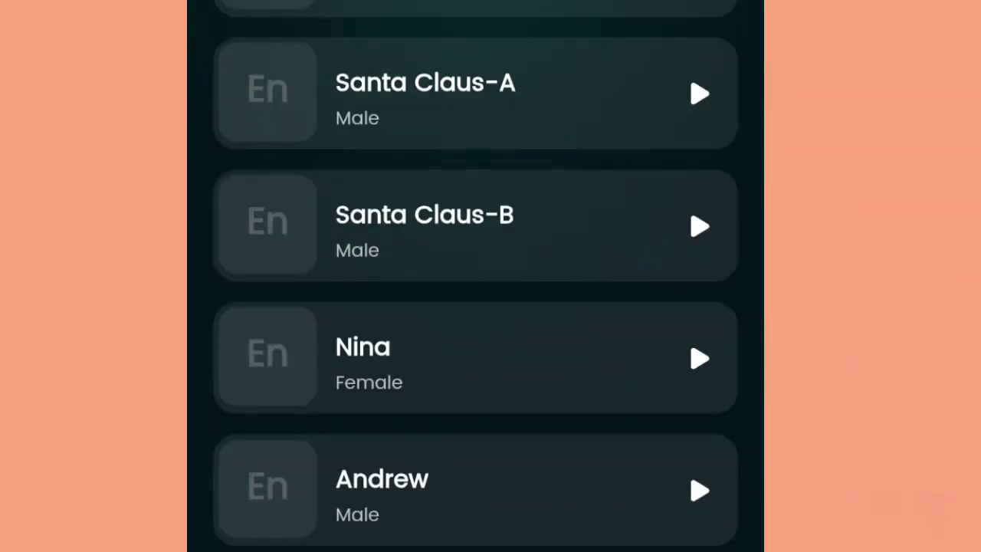
{"action": "scroll", "coordinate": [475, 307], "scroll_direction": "down", "scroll_amount": 5}
{"action": "scroll", "coordinate": [475, 306], "scroll_direction": "down", "scroll_amount": 5}
{"action": "scroll", "coordinate": [475, 307], "scroll_direction": "down", "scroll_amount": 5}
{"action": "scroll", "coordinate": [476, 306], "scroll_direction": "down", "scroll_amount": 5}
{"action": "scroll", "coordinate": [476, 306], "scroll_direction": "down", "scroll_amount": 5}
{"action": "scroll", "coordinate": [475, 307], "scroll_direction": "down", "scroll_amount": 5}
{"action": "scroll", "coordinate": [475, 306], "scroll_direction": "down", "scroll_amount": 5}
{"action": "scroll", "coordinate": [475, 307], "scroll_direction": "down", "scroll_amount": 5}
{"action": "scroll", "coordinate": [475, 307], "scroll_direction": "down", "scroll_amount": 5}
{"action": "scroll", "coordinate": [475, 307], "scroll_direction": "down", "scroll_amount": 5}
{"action": "scroll", "coordinate": [476, 306], "scroll_direction": "down", "scroll_amount": 5}
{"action": "scroll", "coordinate": [475, 306], "scroll_direction": "down", "scroll_amount": 5}
{"action": "scroll", "coordinate": [475, 306], "scroll_direction": "up", "scroll_amount": 10}
{"action": "scroll", "coordinate": [475, 306], "scroll_direction": "up", "scroll_amount": 2}
{"action": "scroll", "coordinate": [475, 307], "scroll_direction": "up", "scroll_amount": 2}
{"action": "scroll", "coordinate": [475, 306], "scroll_direction": "up", "scroll_amount": 3}
{"action": "scroll", "coordinate": [475, 307], "scroll_direction": "up", "scroll_amount": 3}
{"action": "scroll", "coordinate": [475, 307], "scroll_direction": "up", "scroll_amount": 3}
{"action": "scroll", "coordinate": [475, 307], "scroll_direction": "down", "scroll_amount": 1}
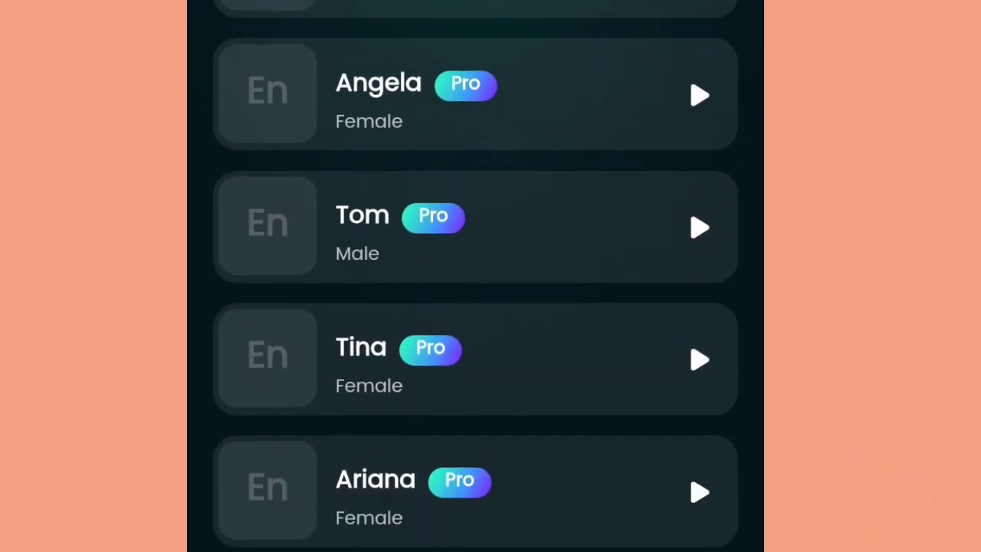
{"action": "scroll", "coordinate": [475, 307], "scroll_direction": "down", "scroll_amount": 1}
{"action": "scroll", "coordinate": [475, 307], "scroll_direction": "down", "scroll_amount": 2}
{"action": "scroll", "coordinate": [475, 307], "scroll_direction": "up", "scroll_amount": 3}
{"action": "scroll", "coordinate": [475, 307], "scroll_direction": "up", "scroll_amount": 2}
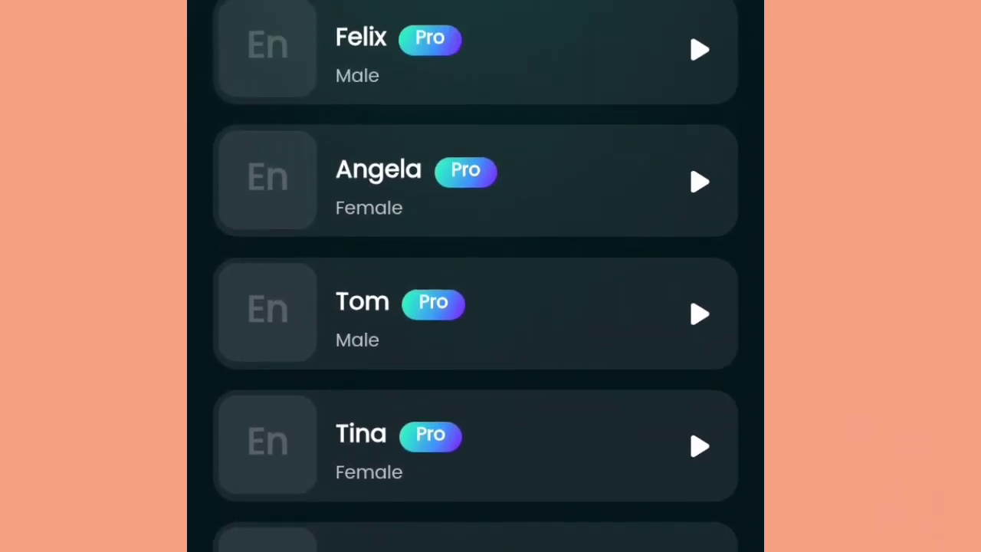
{"action": "scroll", "coordinate": [475, 276], "scroll_direction": "up", "scroll_amount": 1}
{"action": "scroll", "coordinate": [475, 276], "scroll_direction": "down", "scroll_amount": 1}
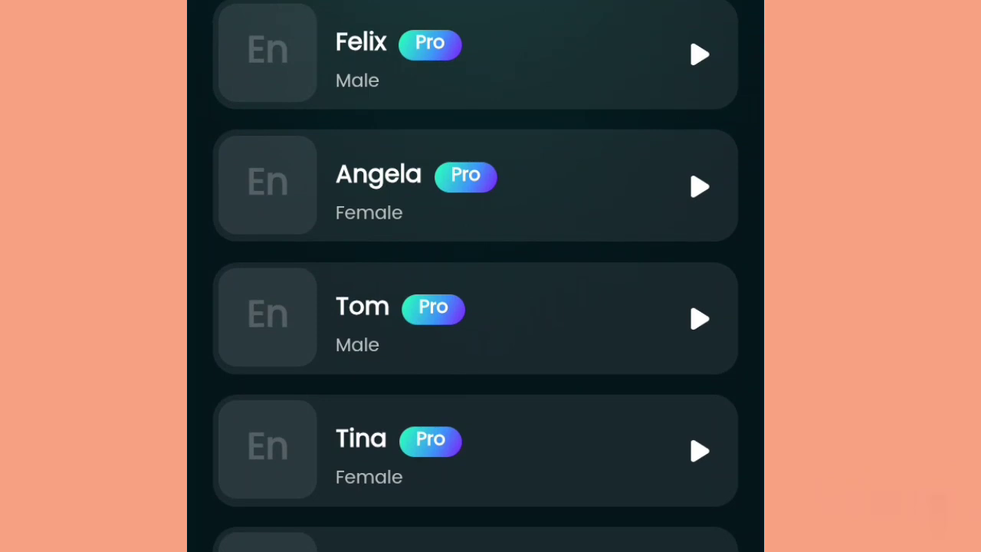
{"action": "left_click", "coordinate": [699, 54]}
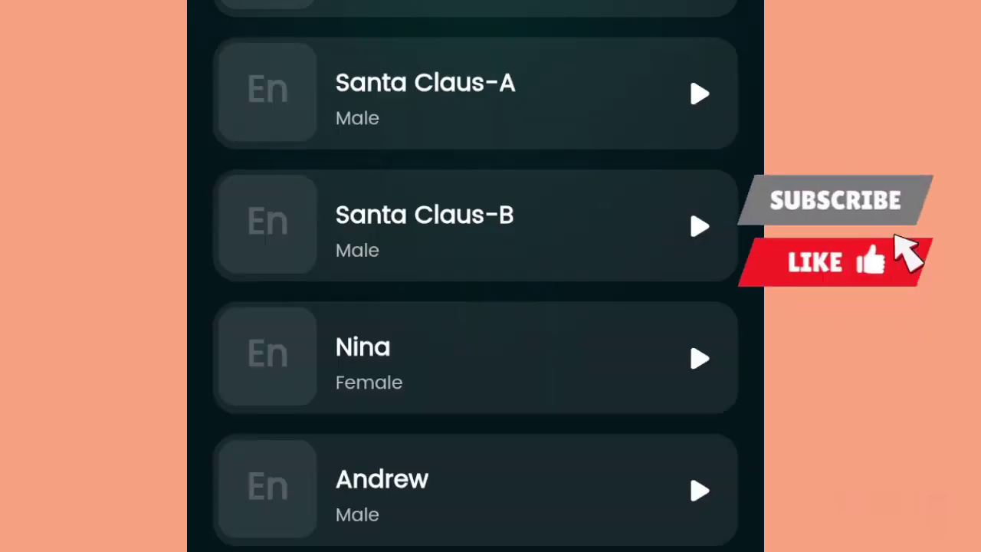
Preview the Mike voice, then scroll through the remaining voices to Leo.
{"action": "scroll", "coordinate": [475, 275], "scroll_direction": "down", "scroll_amount": 1}
{"action": "scroll", "coordinate": [475, 276], "scroll_direction": "down", "scroll_amount": 1}
{"action": "scroll", "coordinate": [475, 276], "scroll_direction": "down", "scroll_amount": 2}
{"action": "scroll", "coordinate": [475, 276], "scroll_direction": "down", "scroll_amount": 4}
{"action": "scroll", "coordinate": [475, 276], "scroll_direction": "down", "scroll_amount": 1}
{"action": "scroll", "coordinate": [476, 276], "scroll_direction": "down", "scroll_amount": 3}
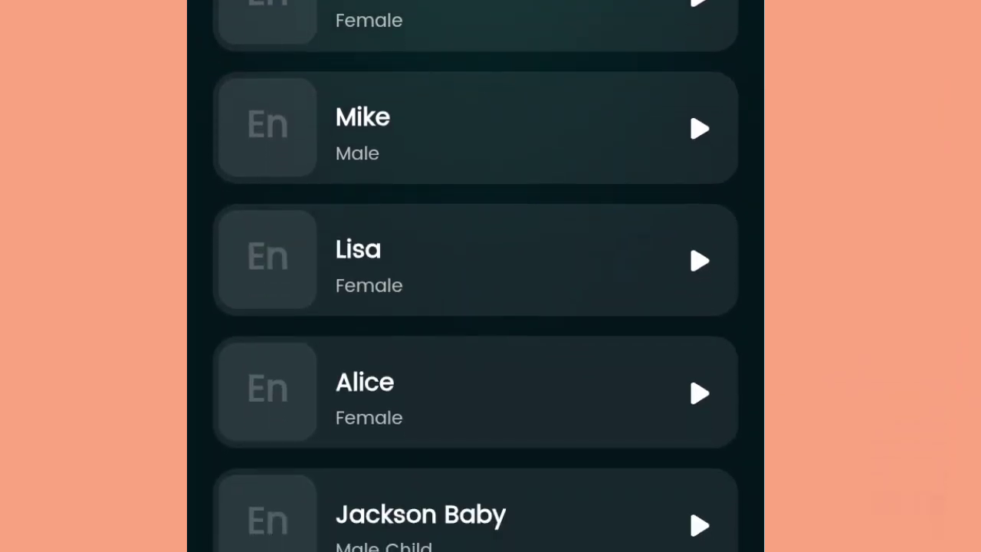
{"action": "left_click", "coordinate": [700, 129]}
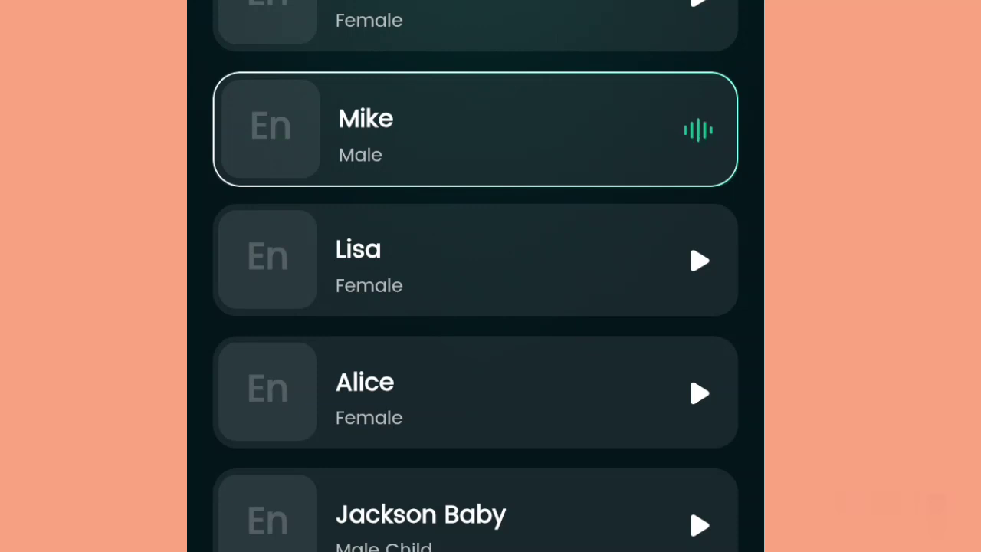
{"action": "scroll", "coordinate": [475, 276], "scroll_direction": "down", "scroll_amount": 6}
{"action": "scroll", "coordinate": [475, 276], "scroll_direction": "down", "scroll_amount": 5}
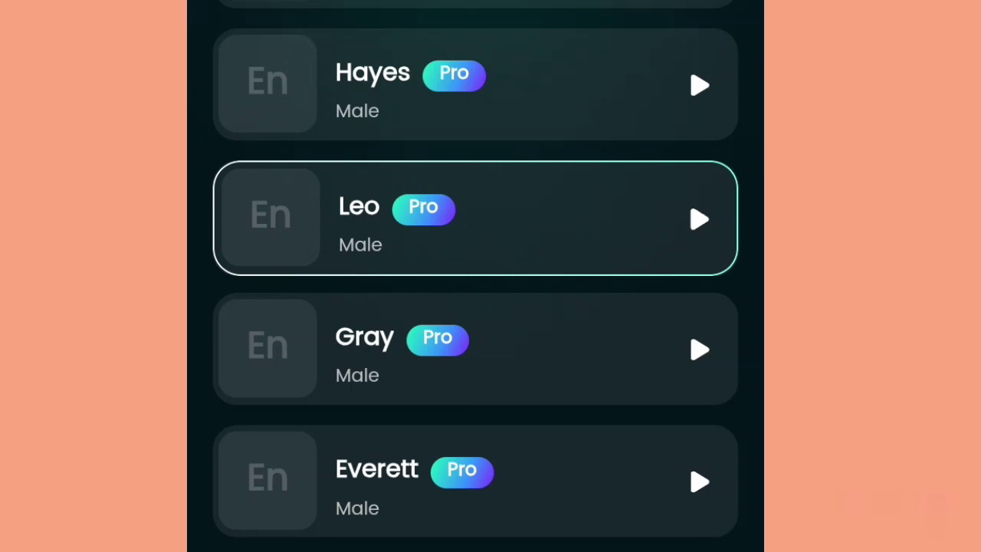
{"action": "scroll", "coordinate": [475, 276], "scroll_direction": "down", "scroll_amount": 4}
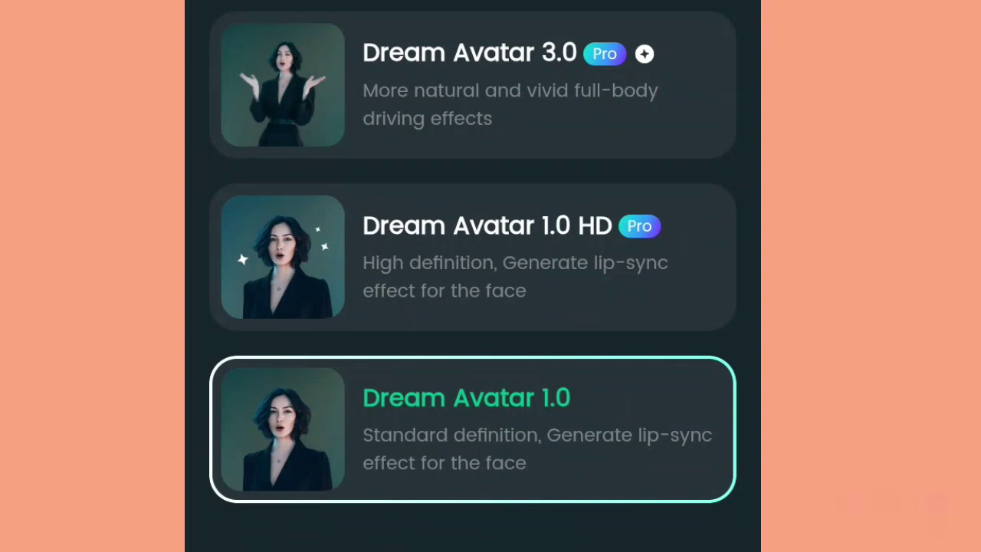
Pick Dream Avatar 1.0 HD, then switch the animate effect to Dream Avatar 3.0.
{"action": "left_click", "coordinate": [473, 257]}
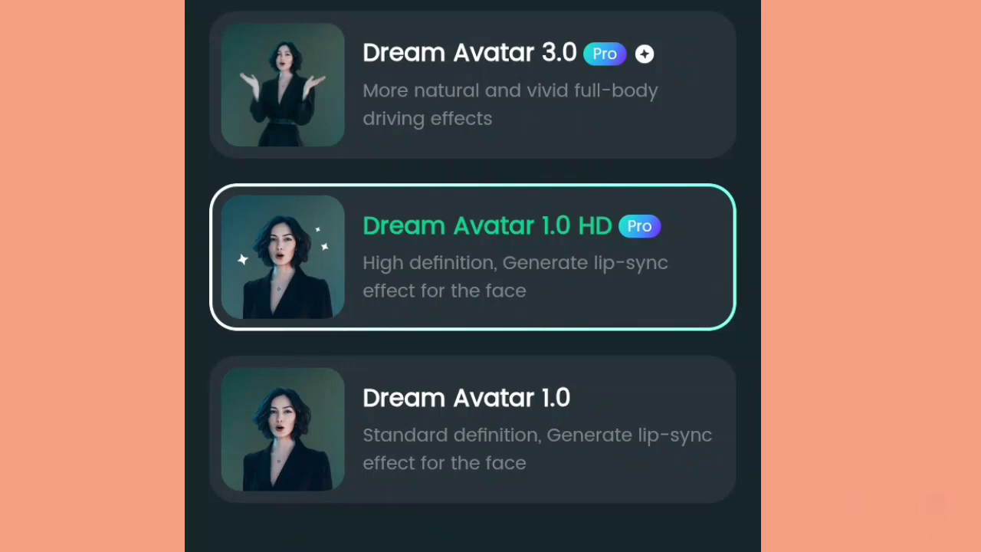
{"action": "left_click", "coordinate": [471, 84]}
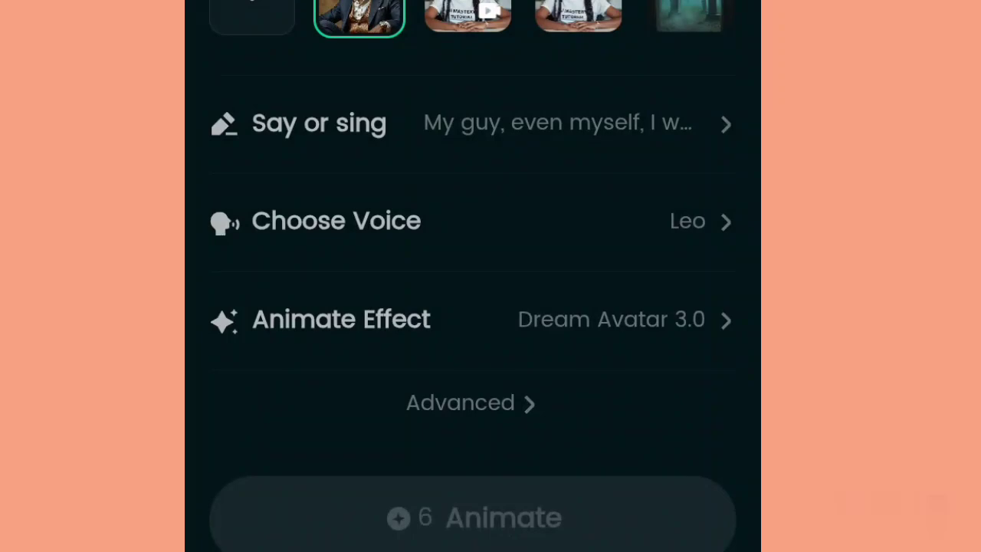
Reopen the Animate Effect choices to check that Dream Avatar 3.0 is selected.
{"action": "left_click", "coordinate": [341, 319]}
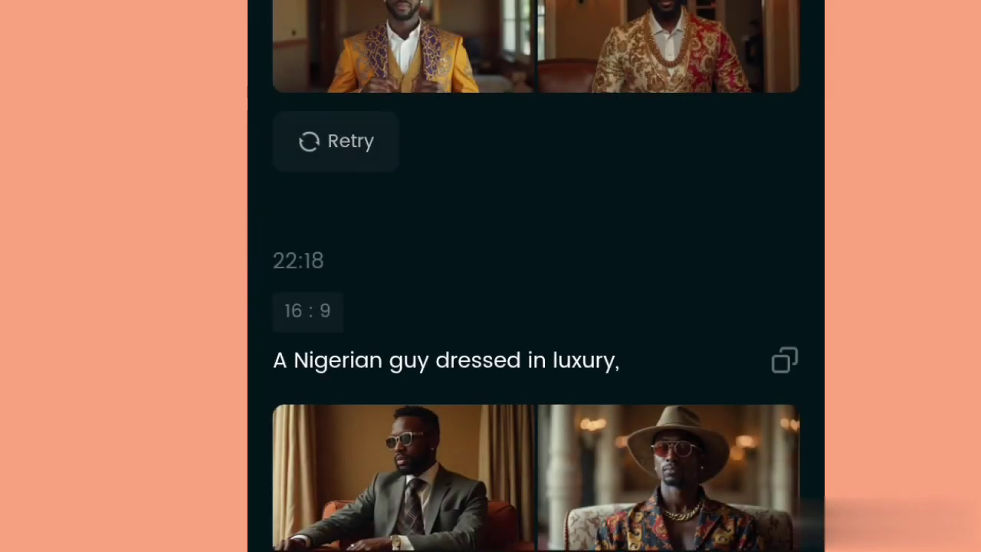
Scroll up through the image history to find the office woman picture.
{"action": "scroll", "coordinate": [537, 276], "scroll_direction": "up", "scroll_amount": 2}
{"action": "scroll", "coordinate": [537, 276], "scroll_direction": "up", "scroll_amount": 1}
{"action": "scroll", "coordinate": [536, 276], "scroll_direction": "up", "scroll_amount": 5}
{"action": "scroll", "coordinate": [536, 275], "scroll_direction": "up", "scroll_amount": 5}
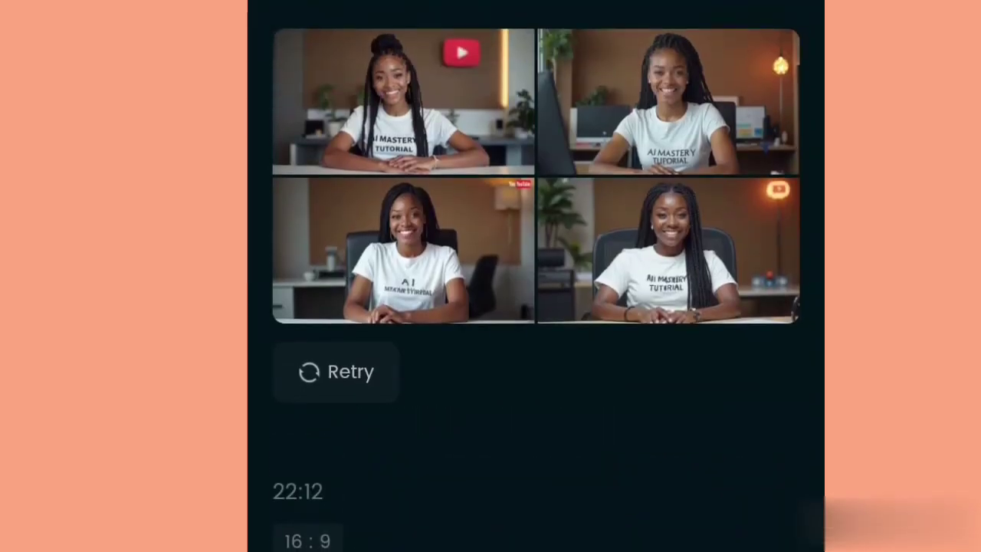
{"action": "scroll", "coordinate": [537, 276], "scroll_direction": "up", "scroll_amount": 1}
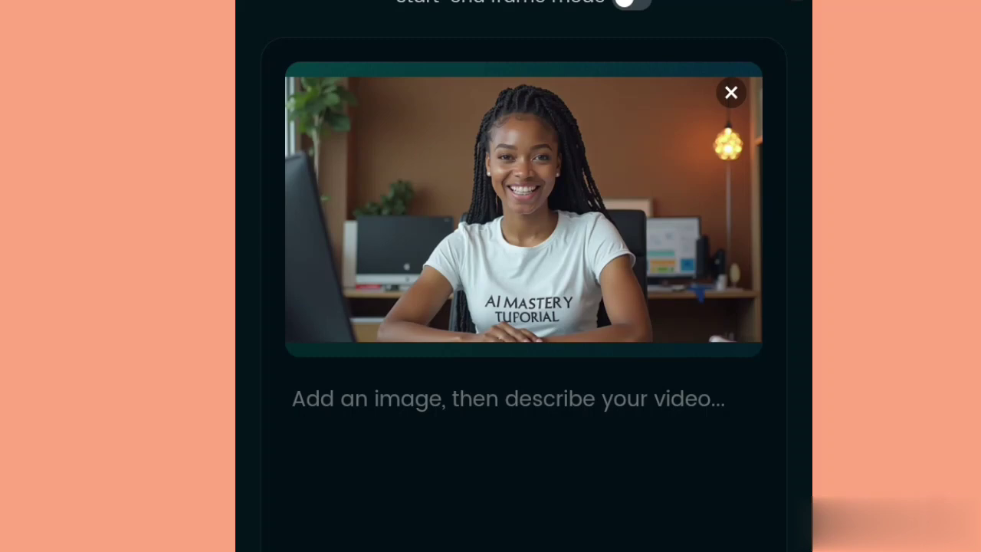
Enter the video prompt 'Make her walk around the office while talking', fixing a typo.
{"action": "scroll", "coordinate": [523, 276], "scroll_direction": "down", "scroll_amount": 3}
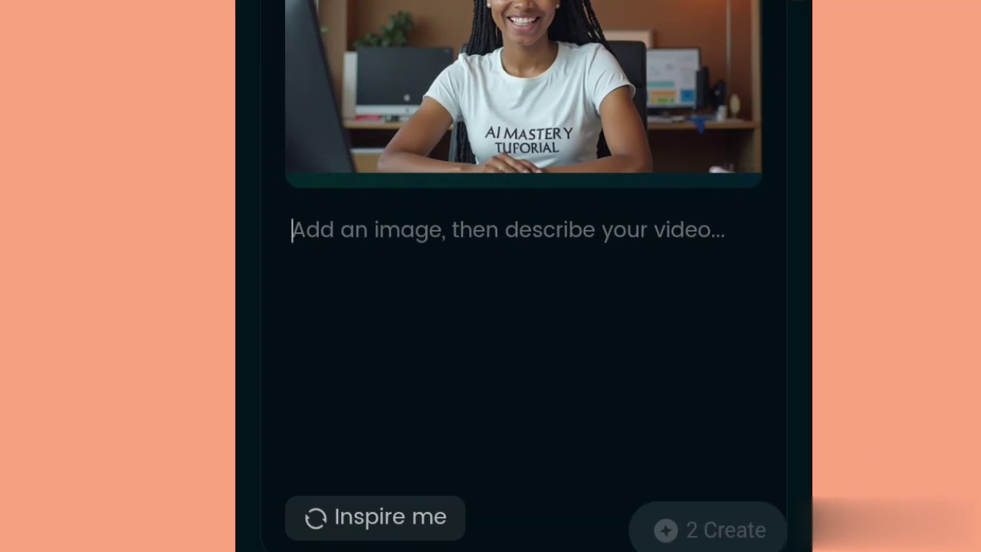
{"action": "type", "text": "Make her ea"}
{"action": "key", "text": "BackSpace"}
{"action": "key", "text": "BackSpace"}
{"action": "type", "text": "walk"}
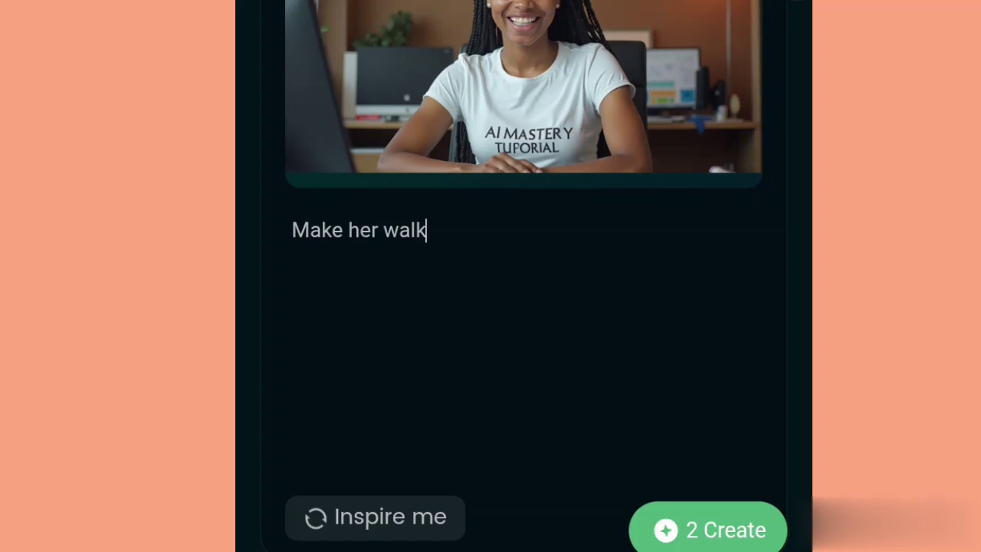
{"action": "type", "text": " around the office "}
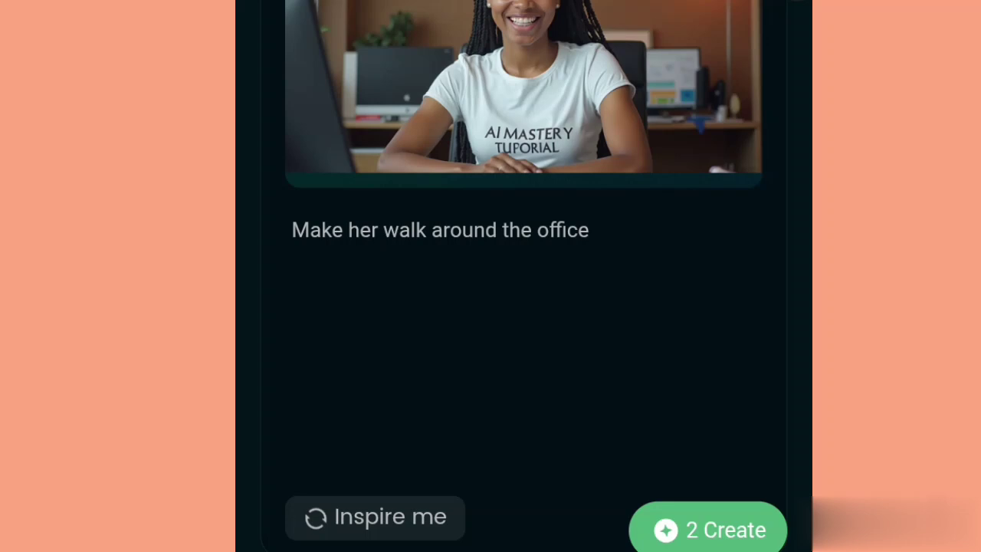
{"action": "type", "text": "while talking"}
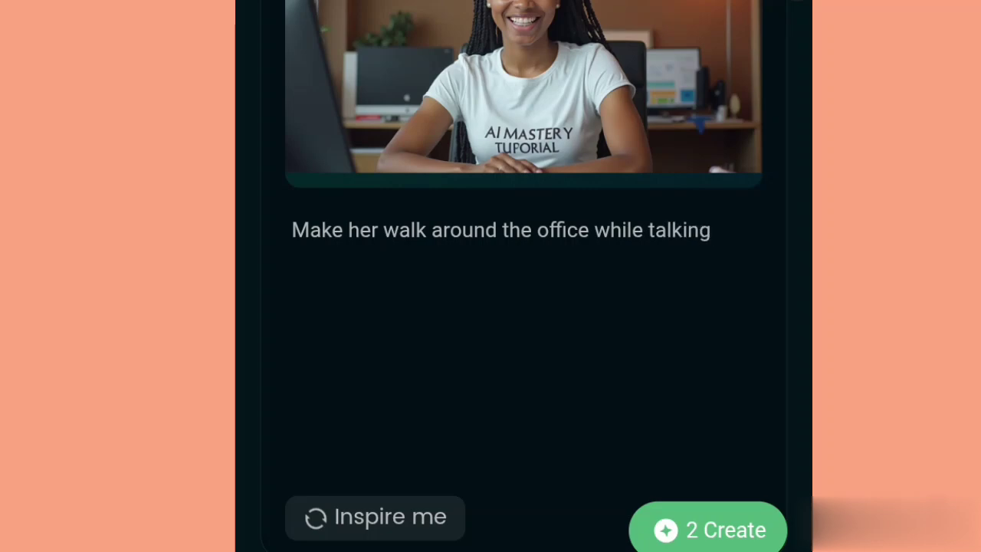